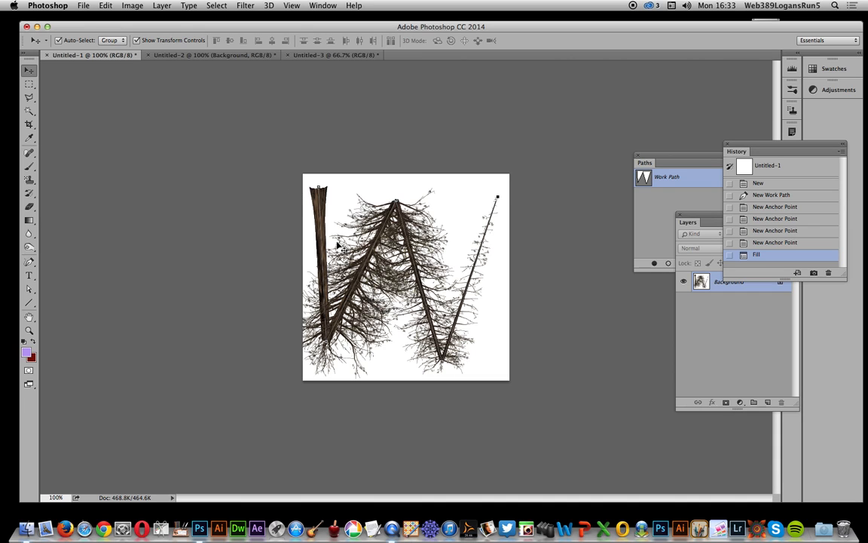
# Step: Activate the Pen tool and bring the Paths panel with the zigzag work path in front of the other panels
pyautogui.moveTo(26, 262); pyautogui.dragTo(77, 263)
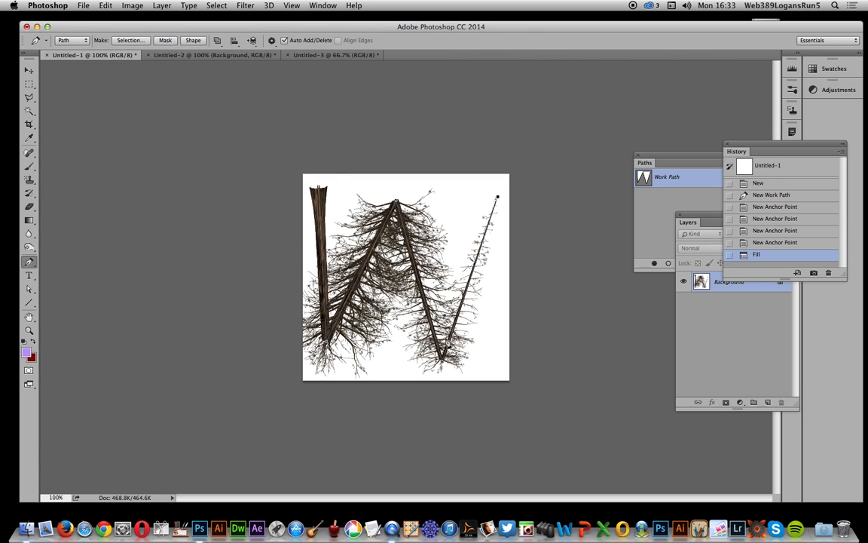
pyautogui.click(660, 158)
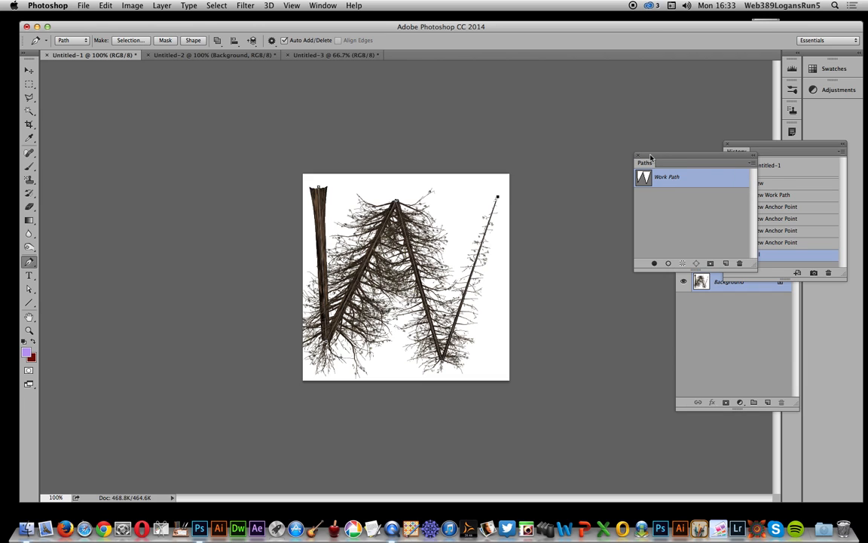
pyautogui.click(323, 6)
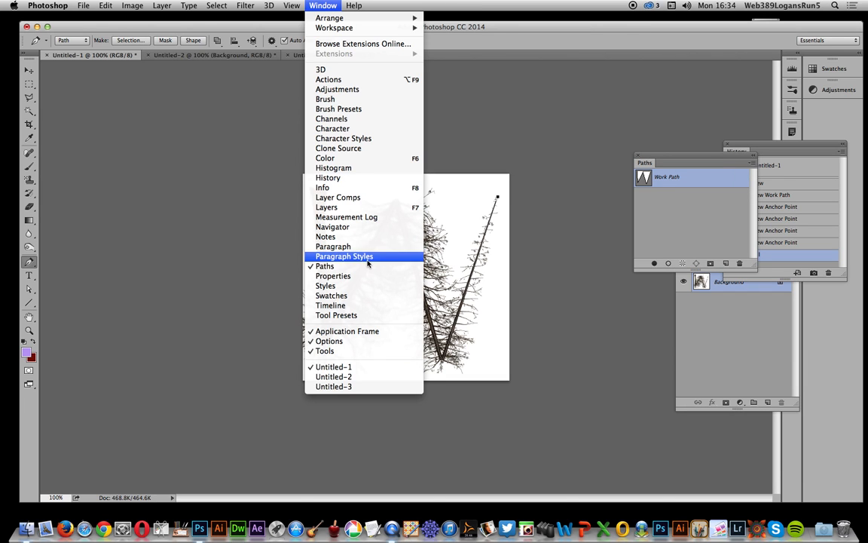
pyautogui.click(654, 155)
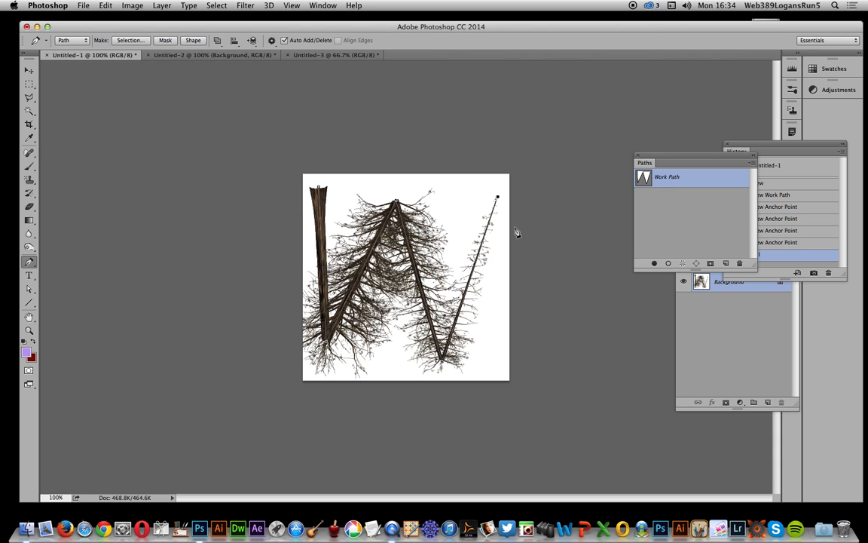
# Step: Open the scripted Tree fill settings for the zigzag work path and examine the preview, options and available tree types
pyautogui.click(106, 6)
pyautogui.moveTo(131, 5)
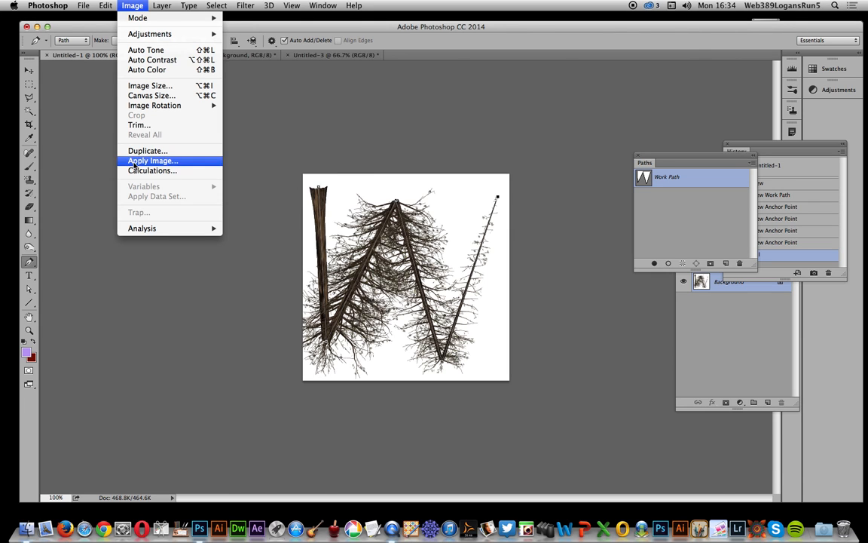
pyautogui.moveTo(104, 6)
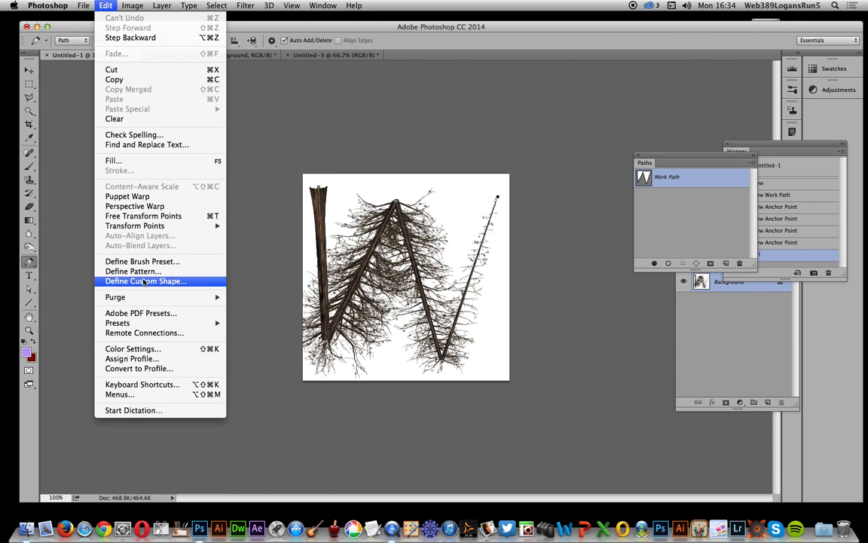
pyautogui.click(121, 162)
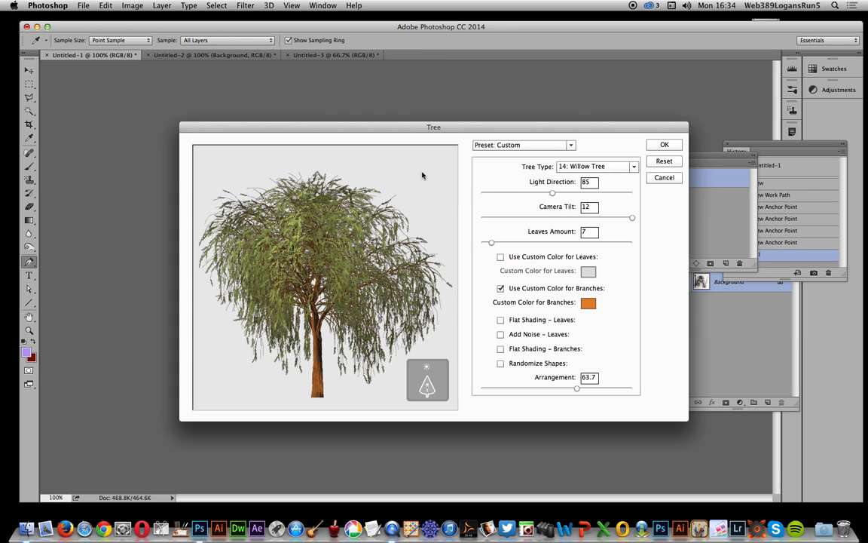
pyautogui.moveTo(302, 129); pyautogui.dragTo(555, 183)
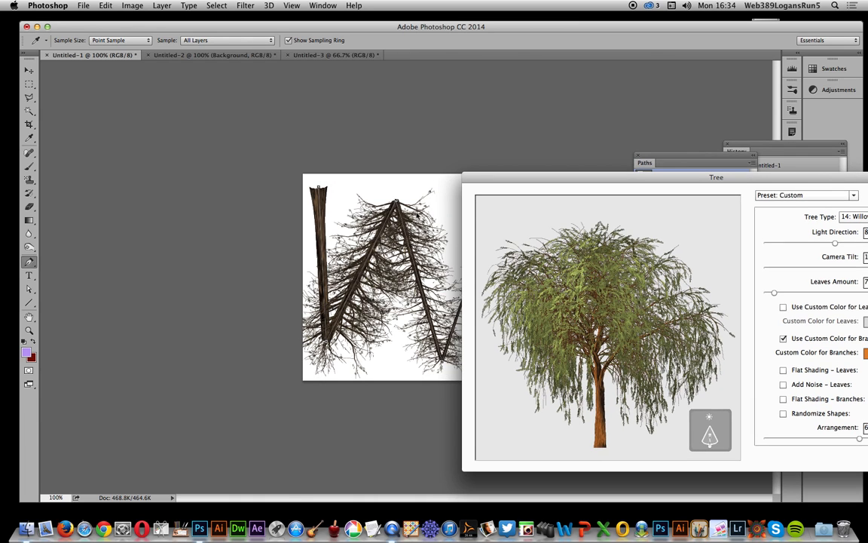
pyautogui.click(849, 217)
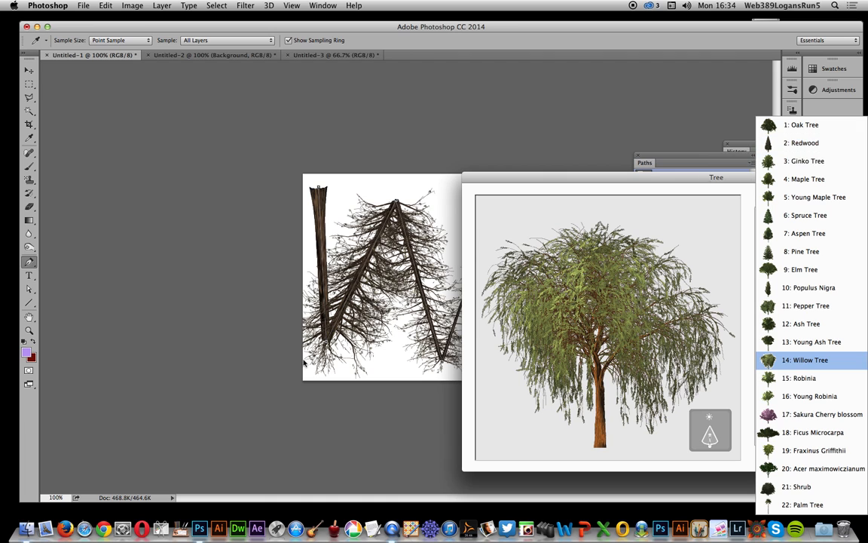
pyautogui.click(556, 183)
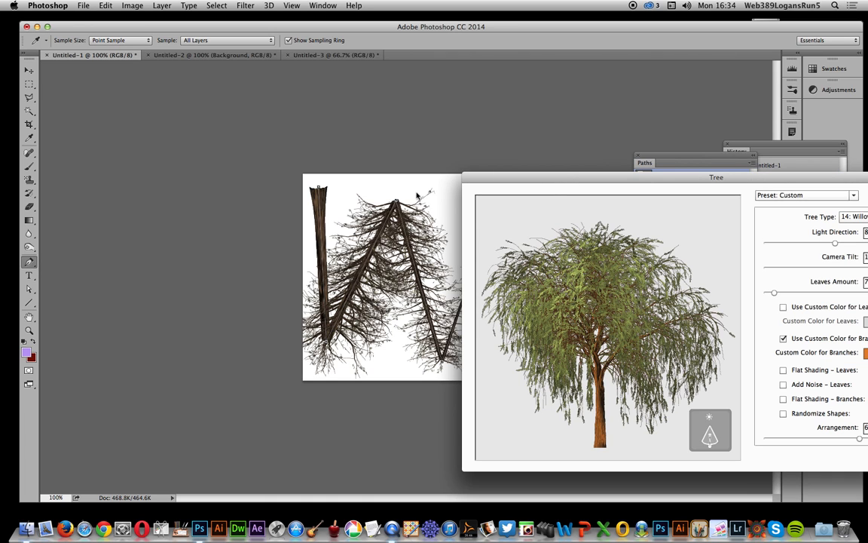
pyautogui.moveTo(726, 177); pyautogui.dragTo(557, 160)
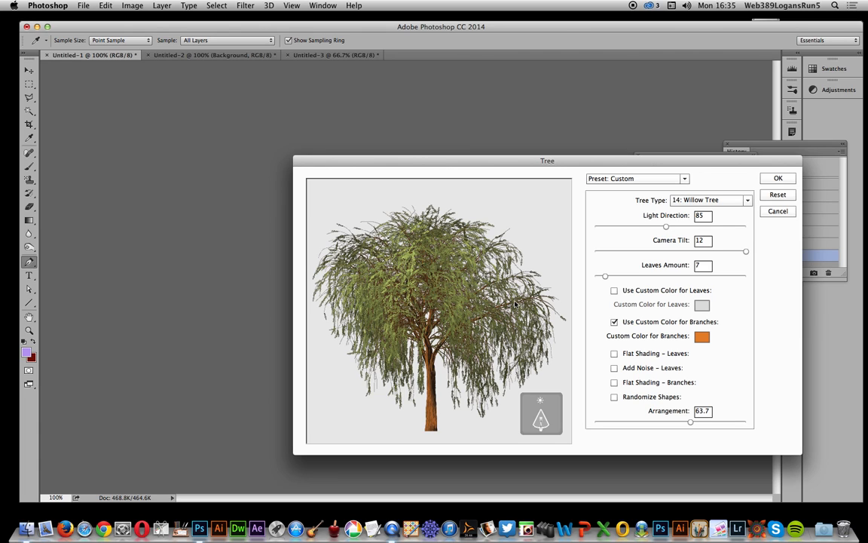
pyautogui.click(774, 182)
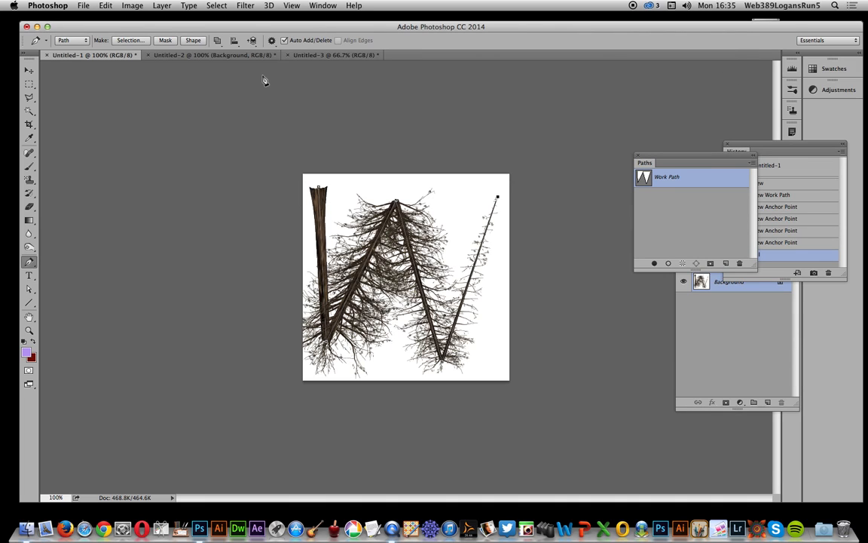
# Step: Switch to the Untitled-2 document and activate the Type tool
pyautogui.click(205, 55)
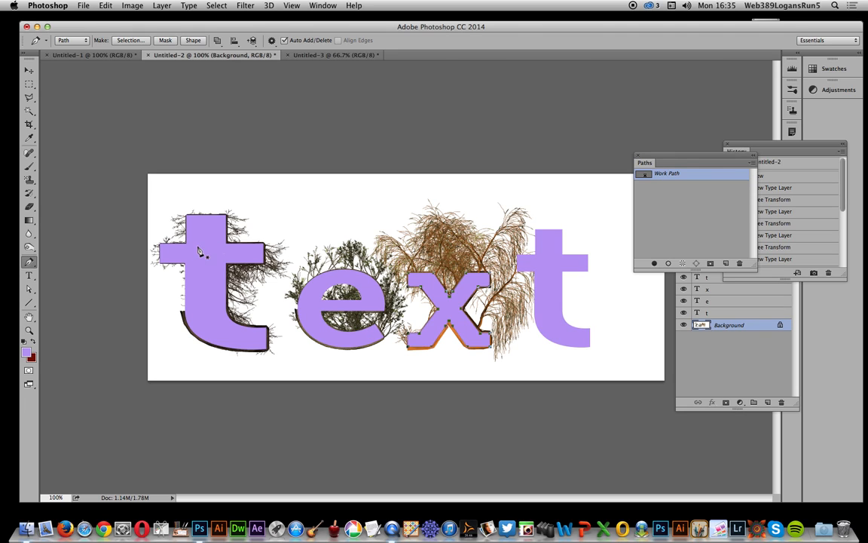
pyautogui.press('t')
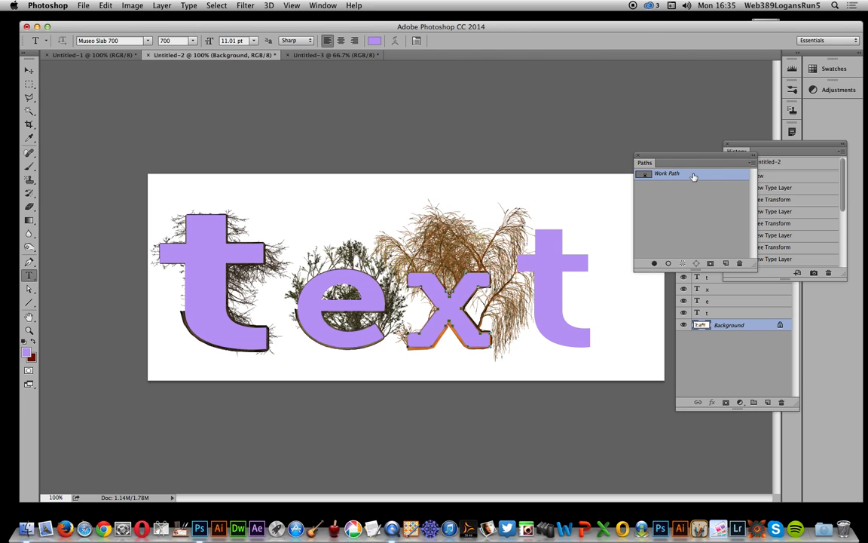
pyautogui.click(189, 6)
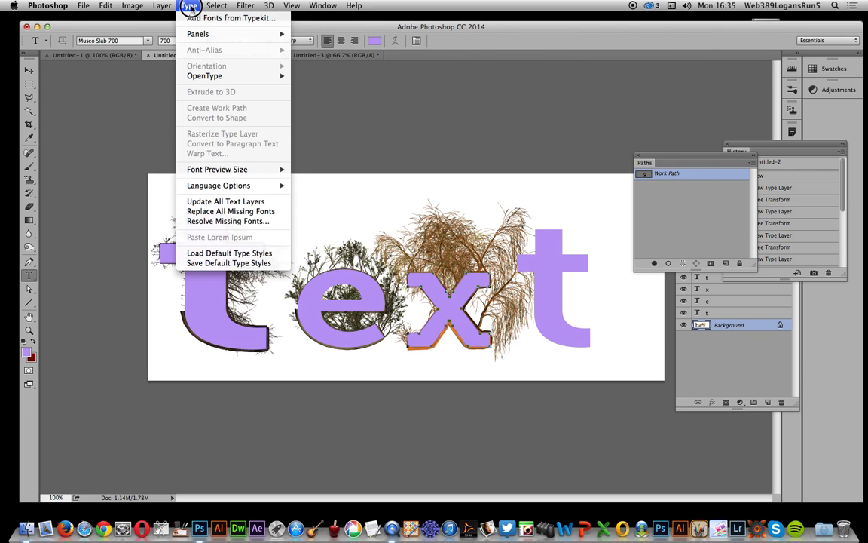
pyautogui.moveTo(192, 8); pyautogui.dragTo(200, 111)
# Step: Add a small type layer reading "text" above the large letters and create a work path from it
pyautogui.click(199, 195)
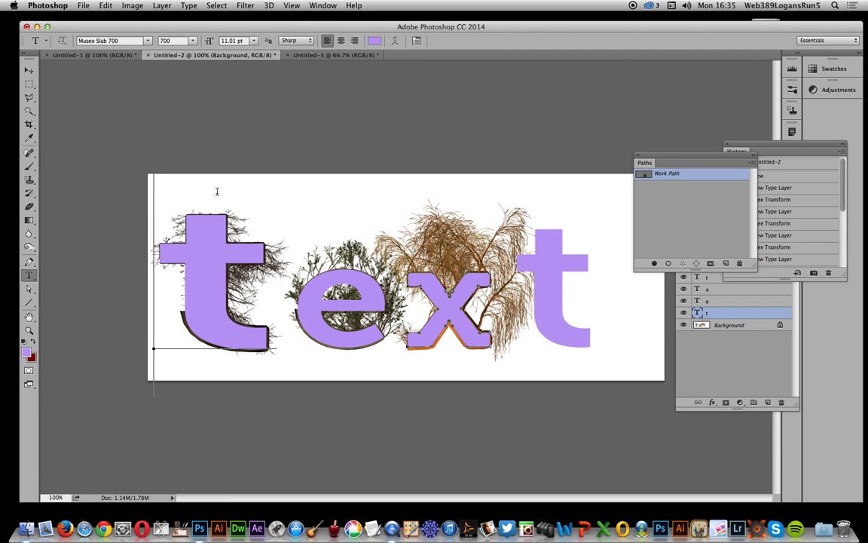
pyautogui.click(329, 185)
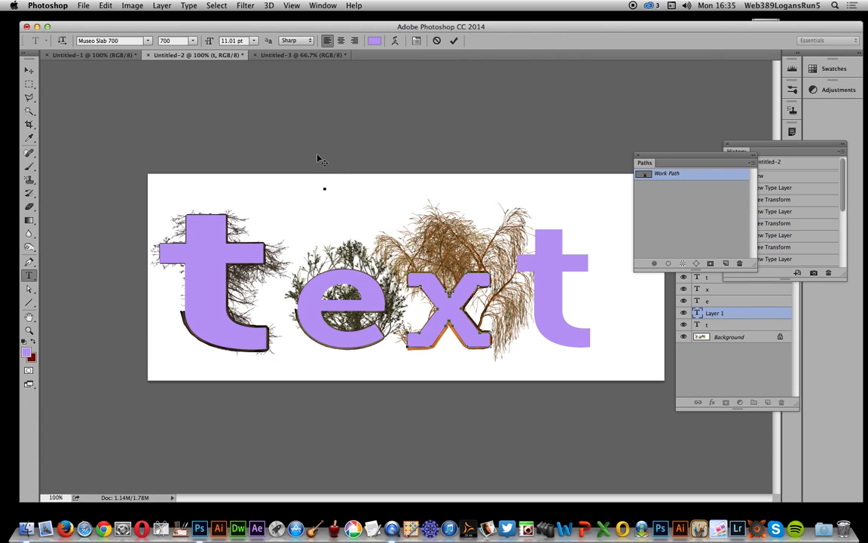
pyautogui.write('text')
pyautogui.click(28, 70)
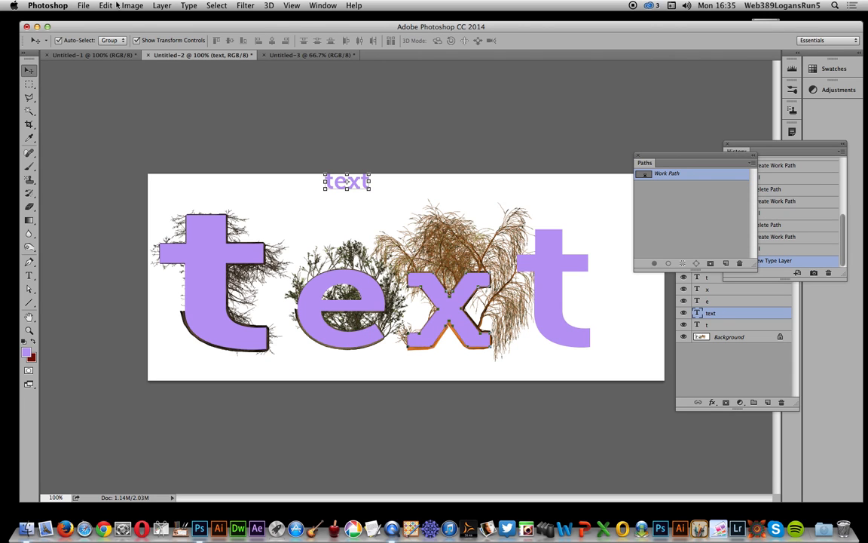
pyautogui.click(189, 6)
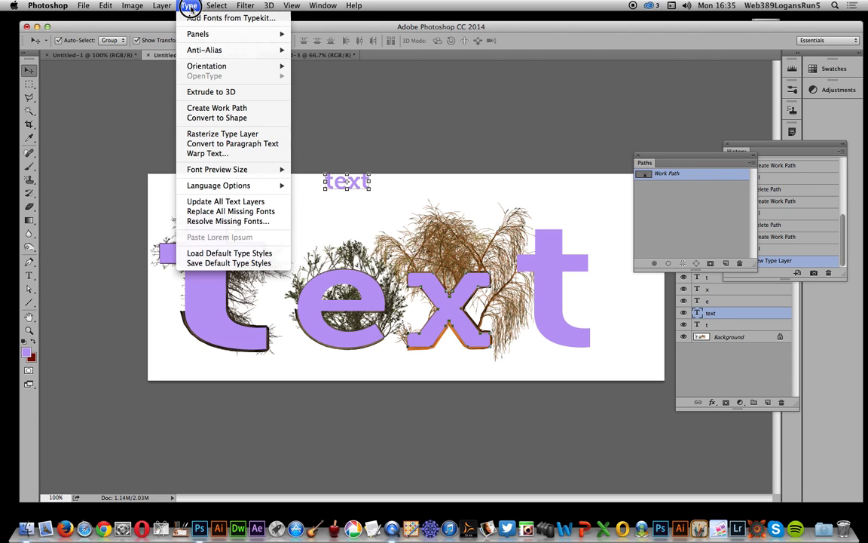
pyautogui.click(226, 107)
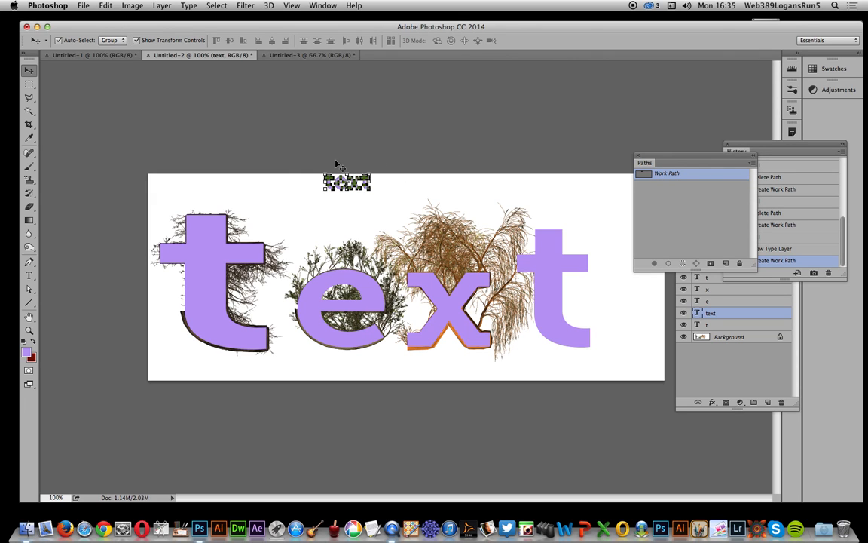
# Step: Try to fill the small text's work path on the Background layer with the Tree scripted pattern, Normal mode, 100% opacity
pyautogui.click(104, 6)
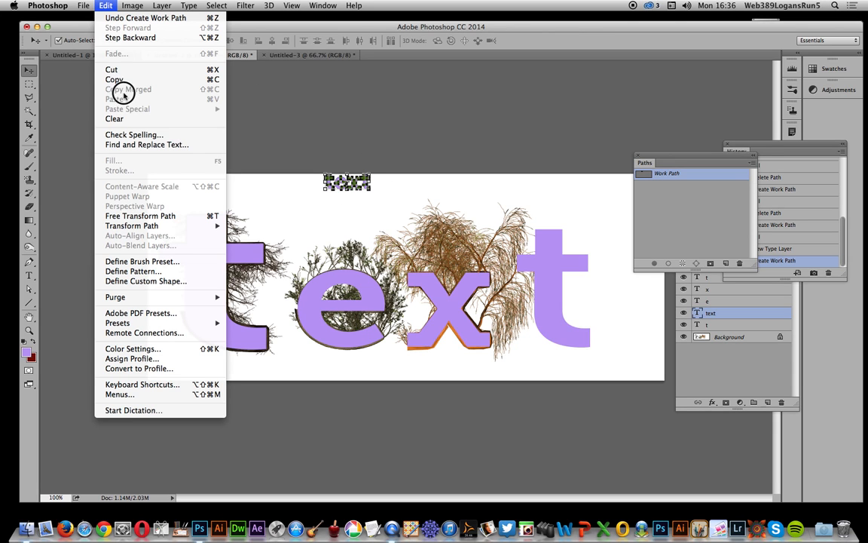
pyautogui.click(426, 202)
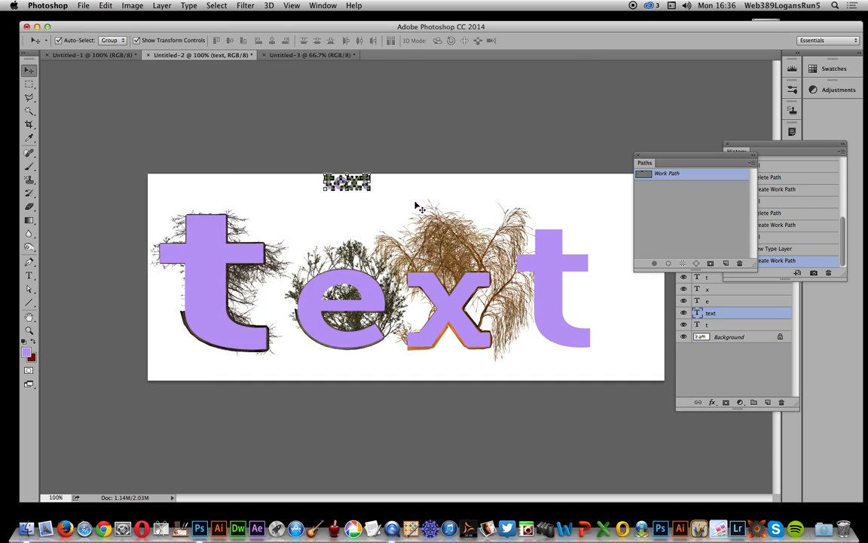
pyautogui.click(282, 193)
pyautogui.click(728, 336)
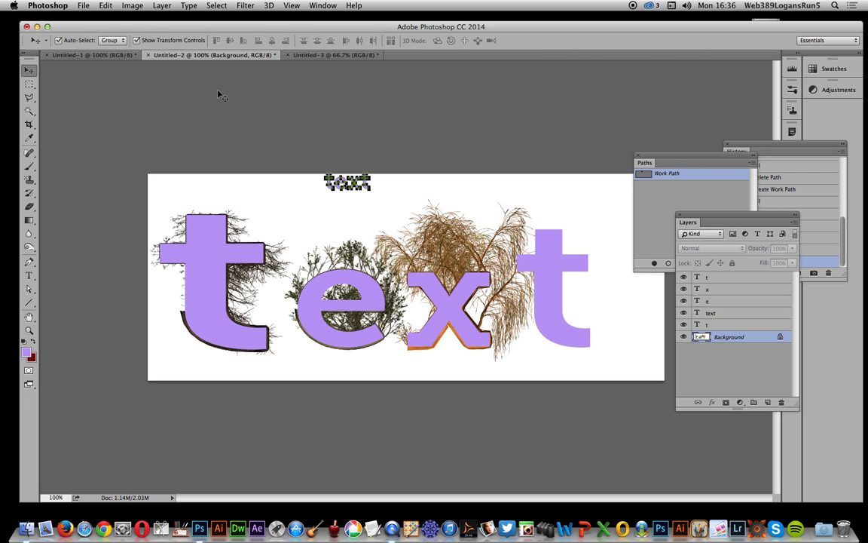
pyautogui.click(107, 6)
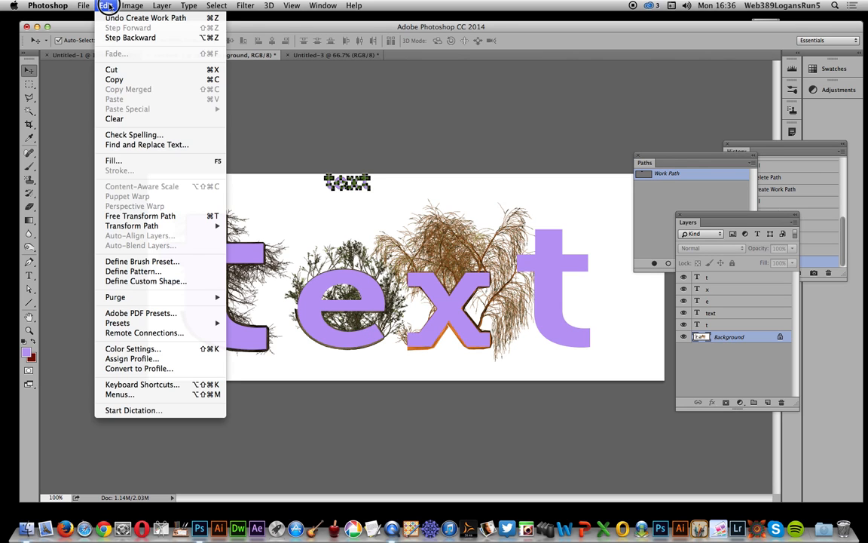
pyautogui.click(119, 161)
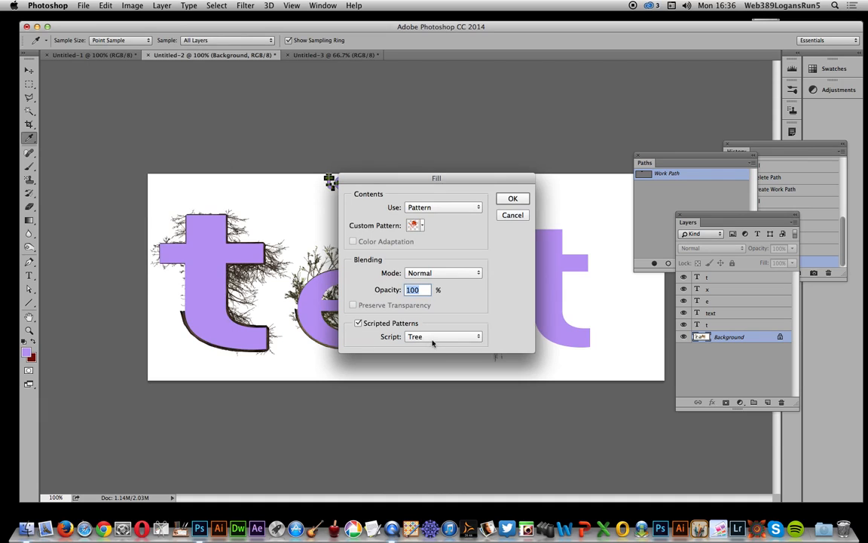
pyautogui.click(512, 199)
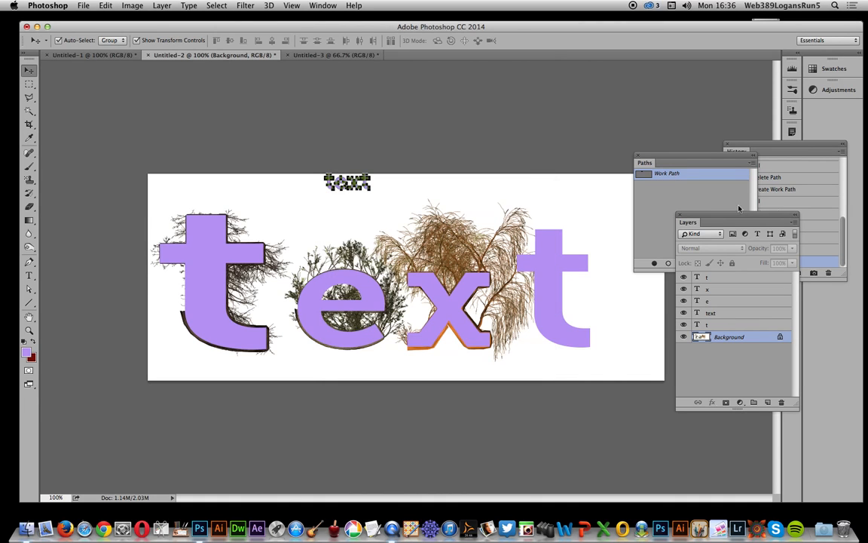
# Step: Revert the document history to the last Fill, undoing the small text's work path and its type layer
pyautogui.click(805, 255)
pyautogui.click(784, 249)
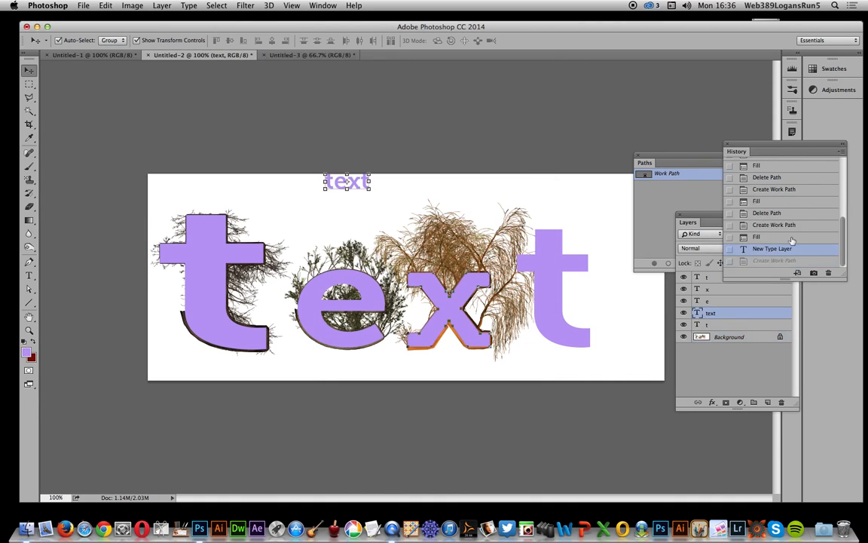
pyautogui.click(788, 236)
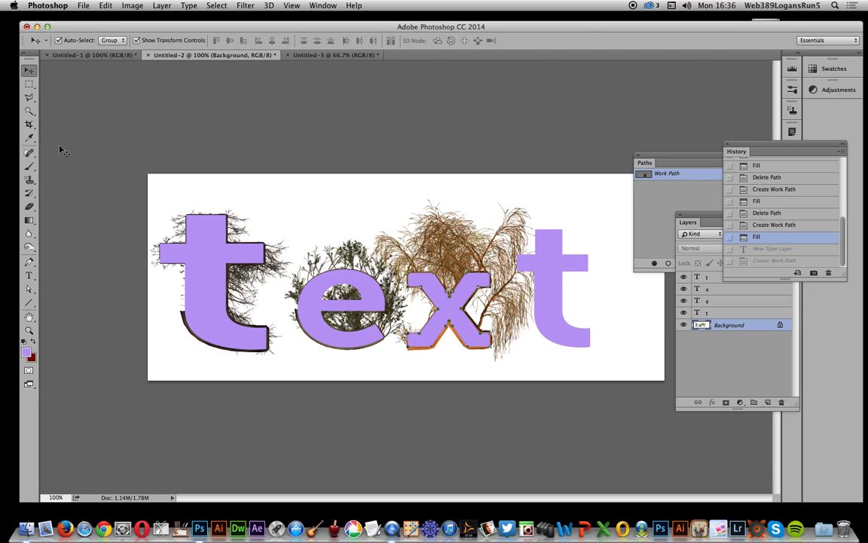
# Step: Add two separate small type layers, "t" and "e", side by side above the large letter x
pyautogui.click(29, 274)
pyautogui.click(231, 166)
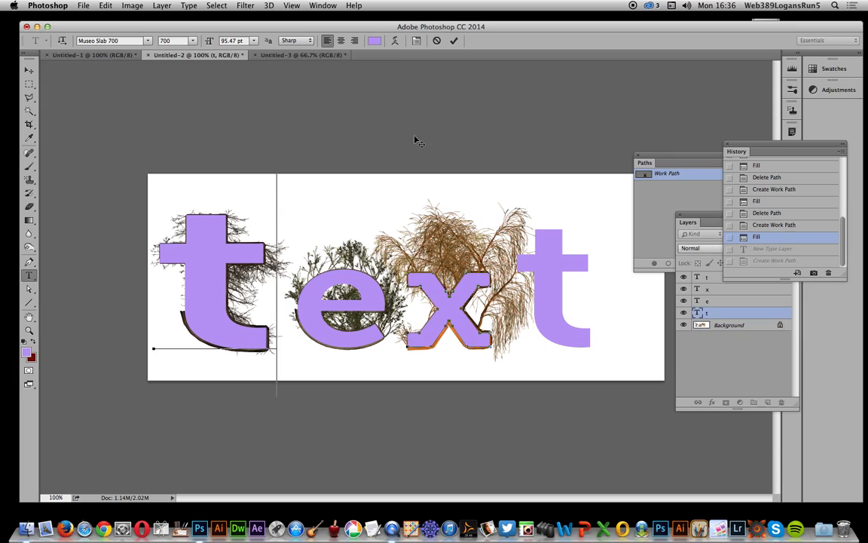
pyautogui.click(437, 42)
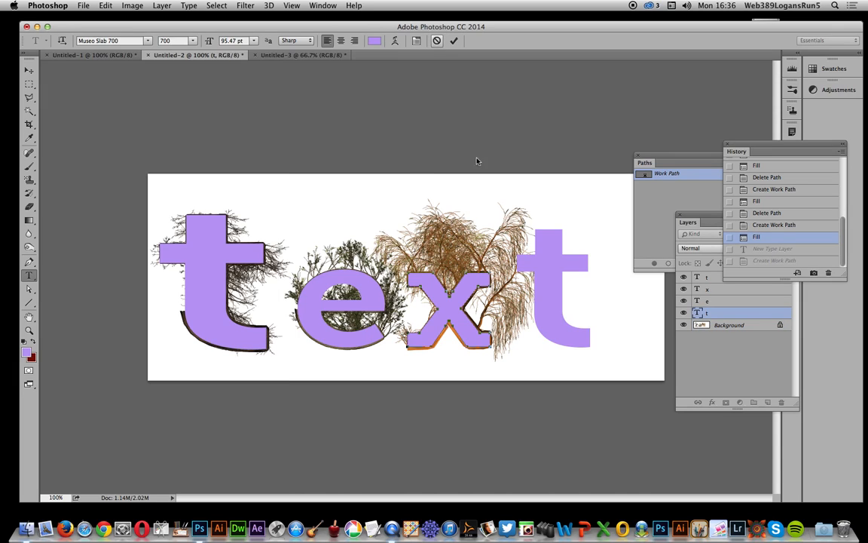
pyautogui.click(413, 180)
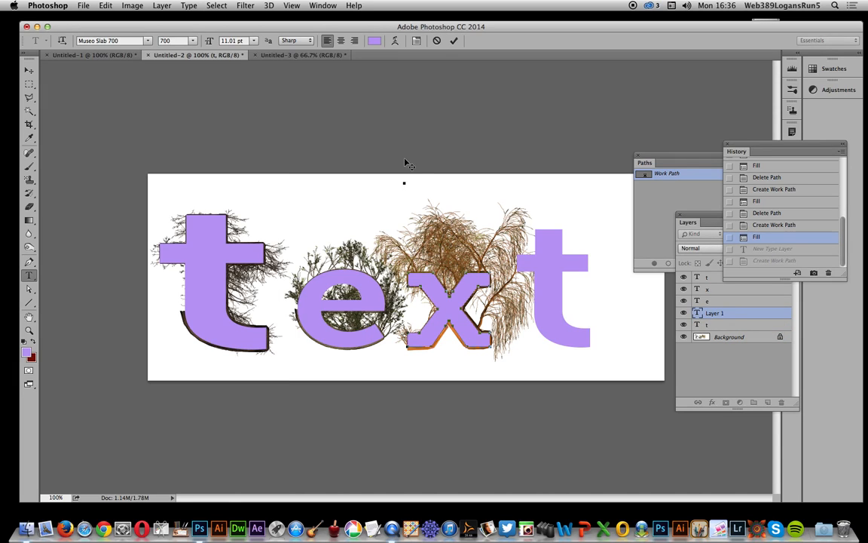
pyautogui.write('t')
pyautogui.click(454, 43)
pyautogui.click(436, 188)
pyautogui.write('e')
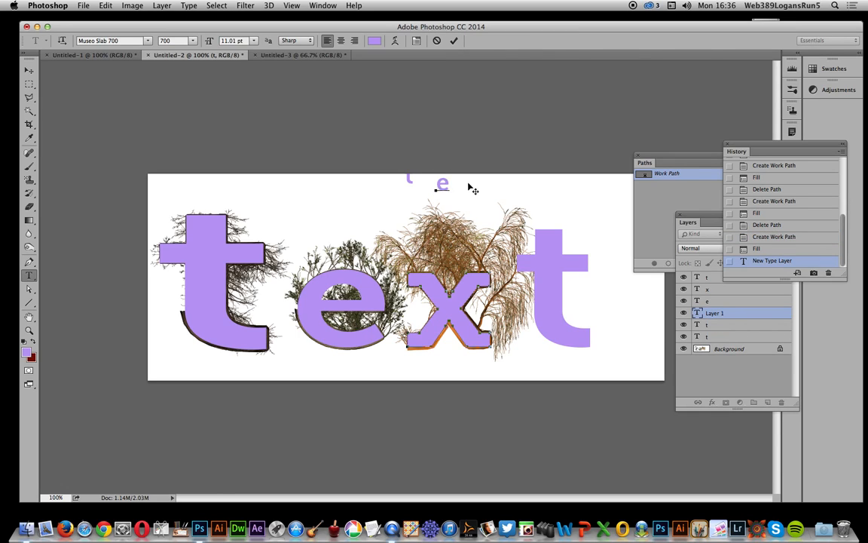
pyautogui.press('super+Return')
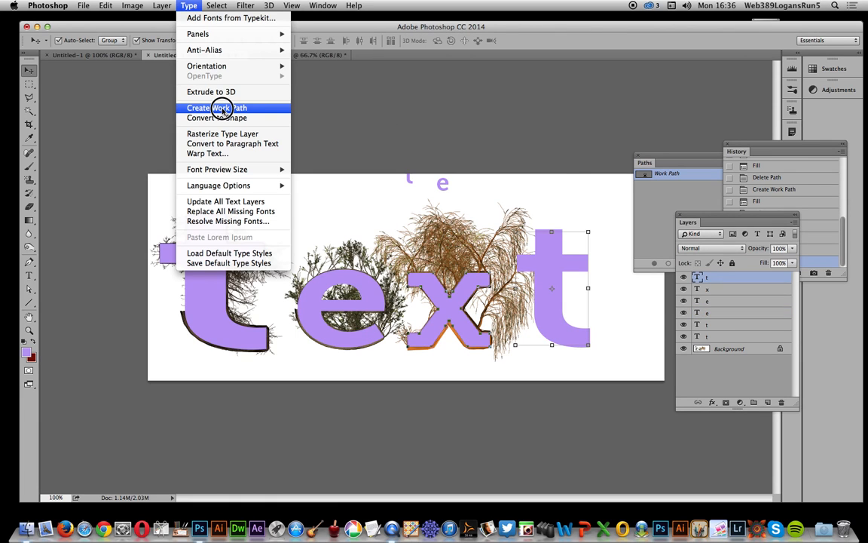
pyautogui.moveTo(223, 111); pyautogui.dragTo(443, 156)
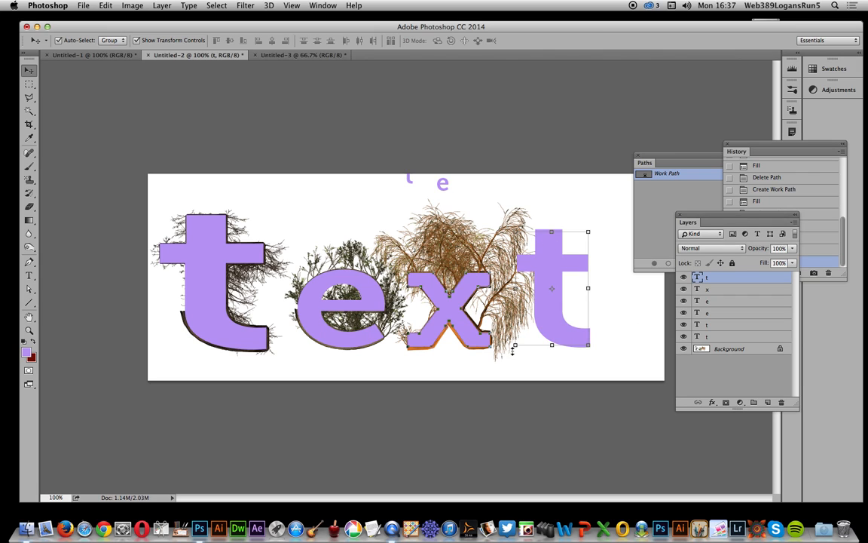
pyautogui.click(719, 350)
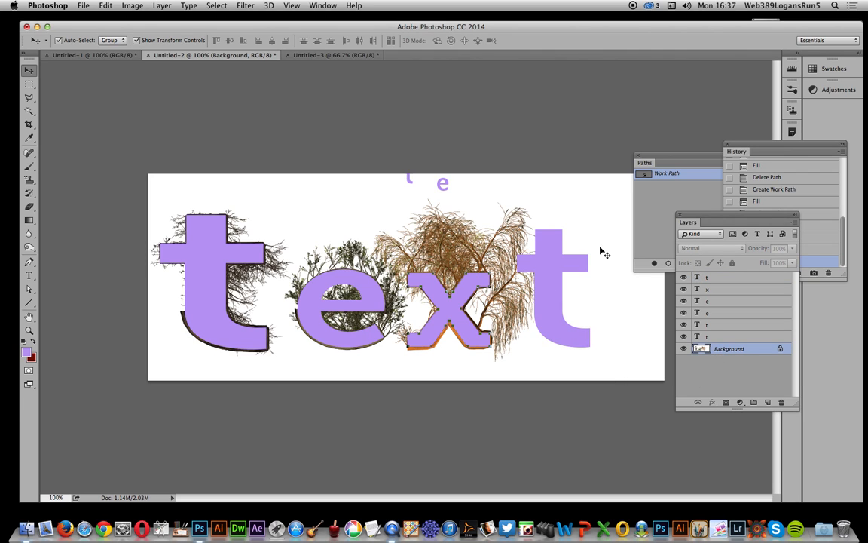
pyautogui.click(665, 173)
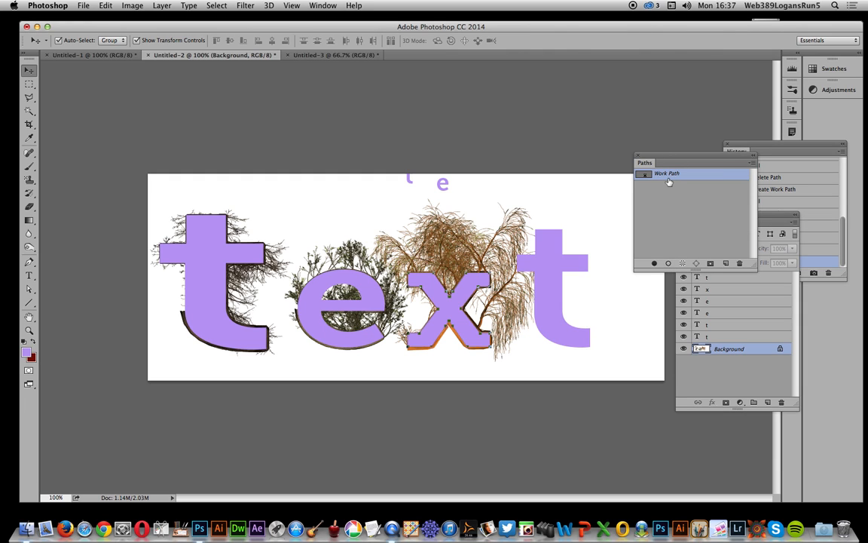
pyautogui.click(105, 6)
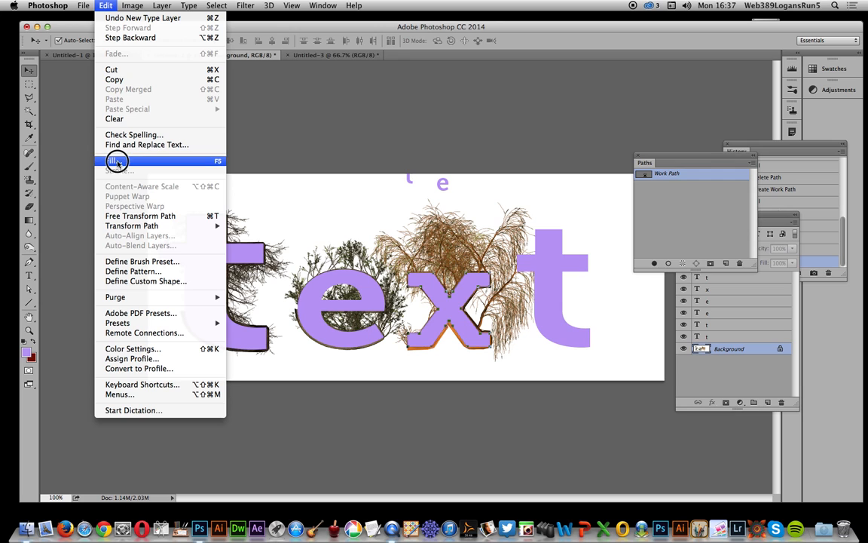
pyautogui.click(151, 164)
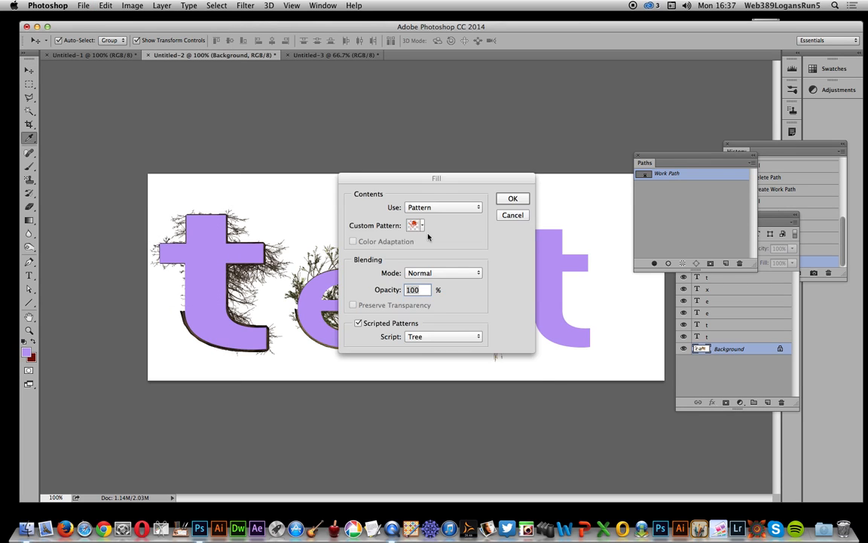
pyautogui.click(514, 215)
pyautogui.press('v')
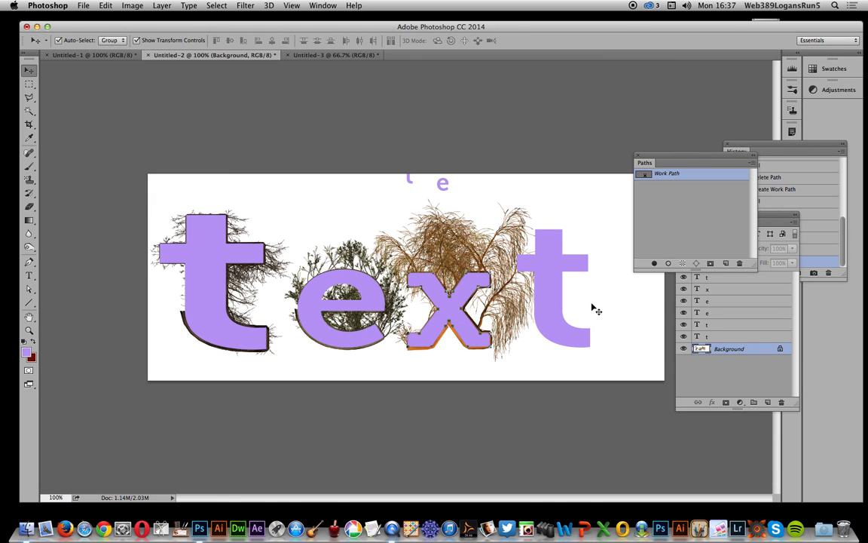
# Step: Revert the document history to the last Fill, removing the two small type layers "t" and "e"
pyautogui.click(816, 248)
pyautogui.click(812, 235)
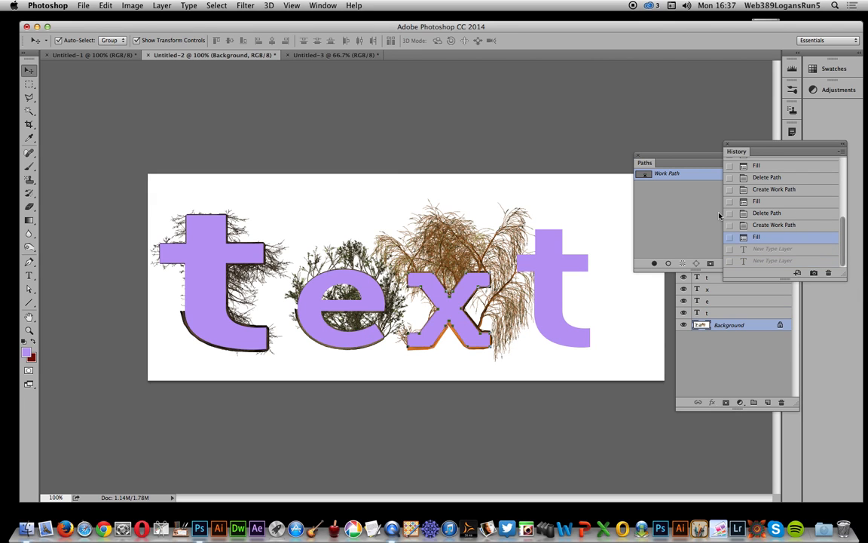
# Step: Create a work path from the type layer of the last large letter t
pyautogui.click(721, 314)
pyautogui.click(558, 275)
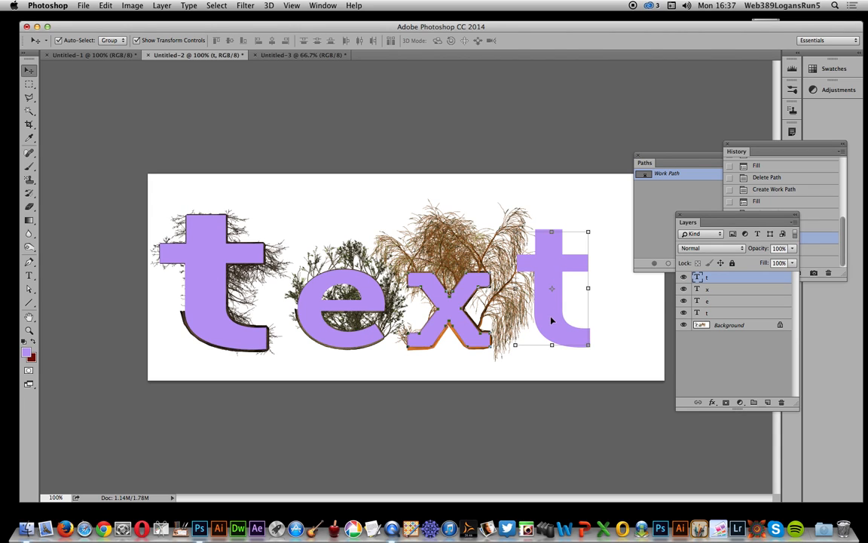
pyautogui.click(187, 5)
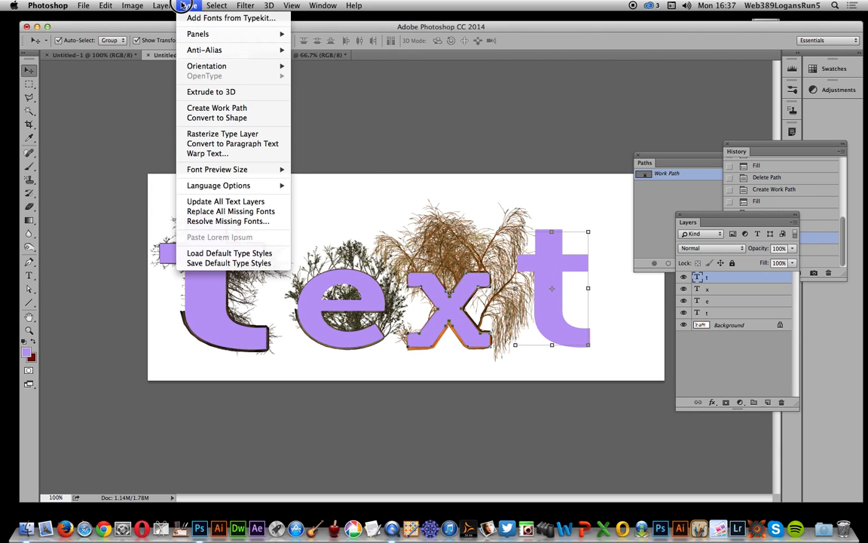
pyautogui.click(214, 108)
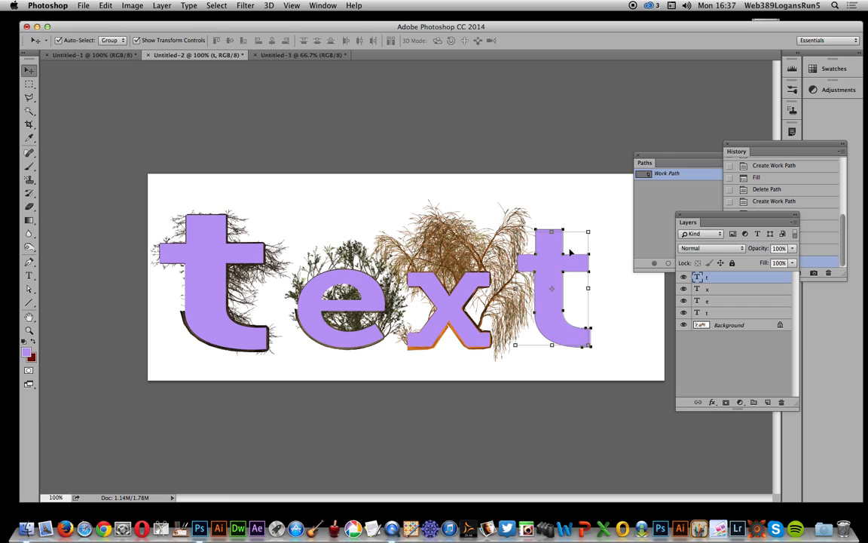
# Step: Start a Fill of the last t's work path on the Background layer with the Tree scripted pattern, Normal mode, 100% opacity
pyautogui.click(104, 5)
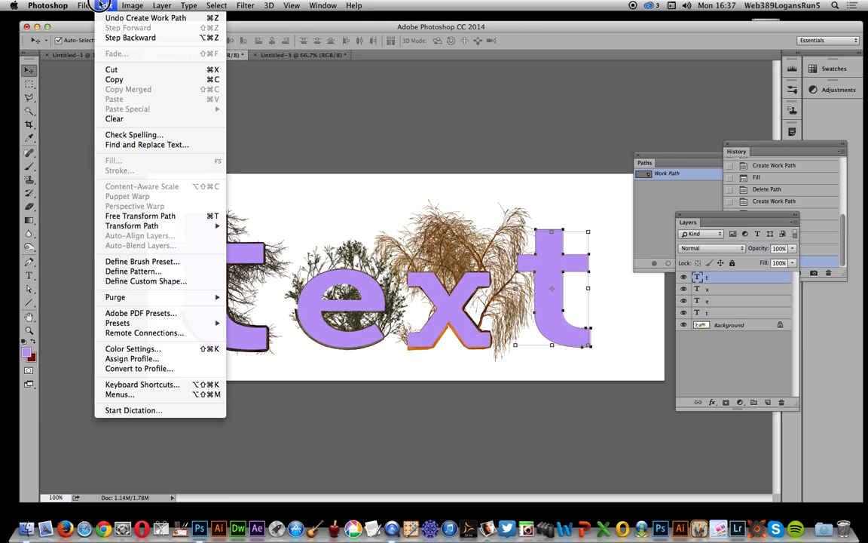
pyautogui.click(593, 348)
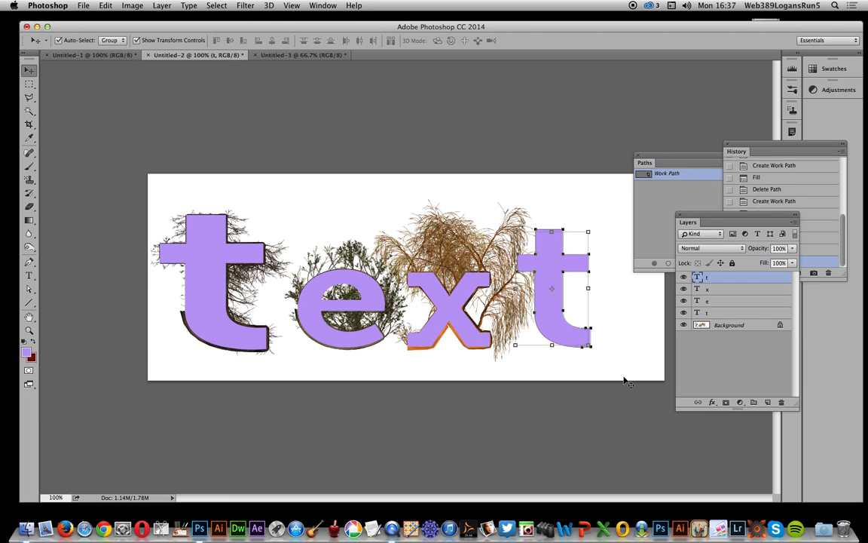
pyautogui.click(655, 296)
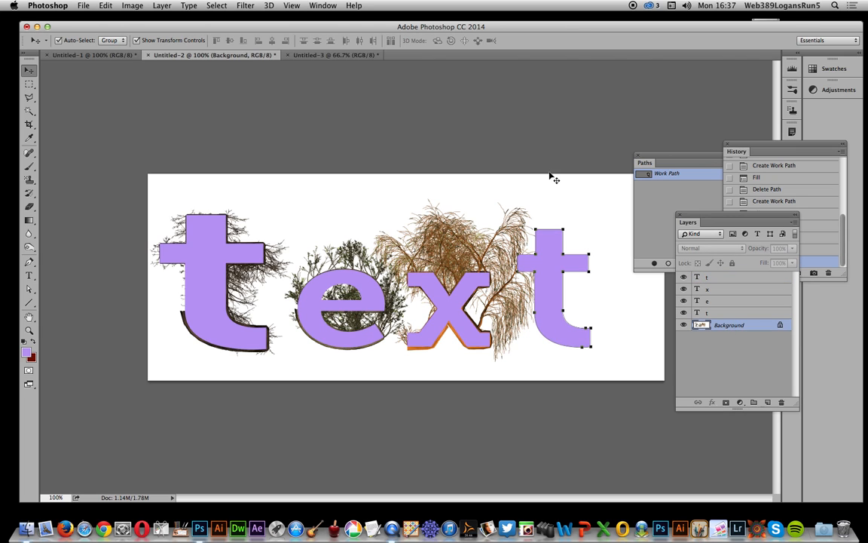
pyautogui.click(106, 6)
pyautogui.click(131, 162)
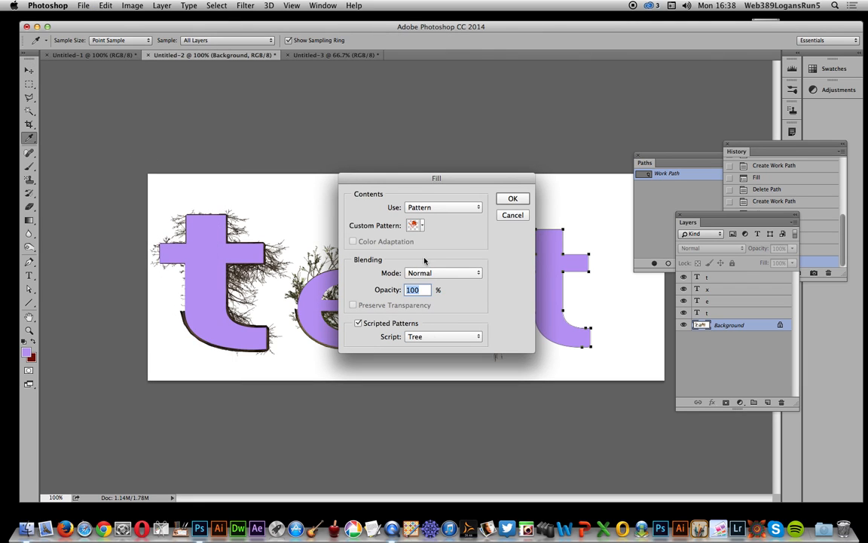
pyautogui.click(513, 199)
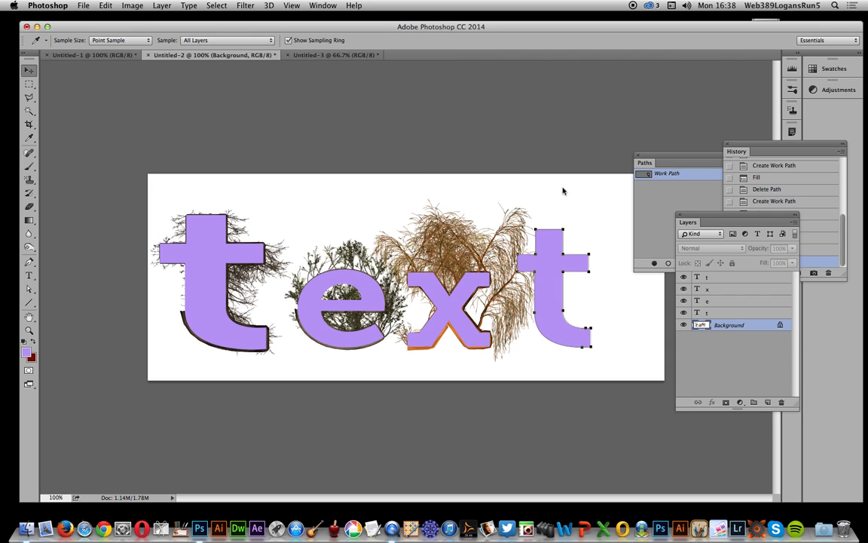
# Step: Try the Willow Tree with Arrangement 80.9 and Light Direction 42, and cancel the fill
pyautogui.moveTo(412, 125); pyautogui.dragTo(650, 162)
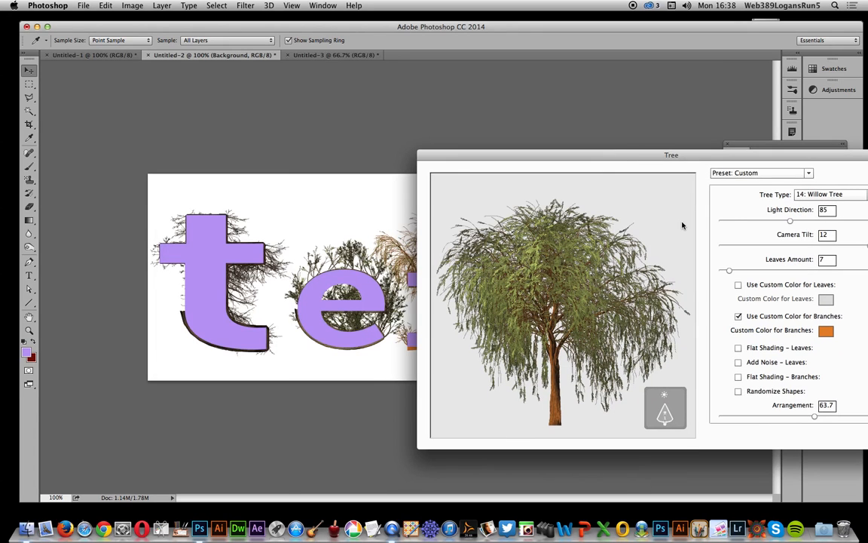
pyautogui.click(824, 196)
pyautogui.click(575, 151)
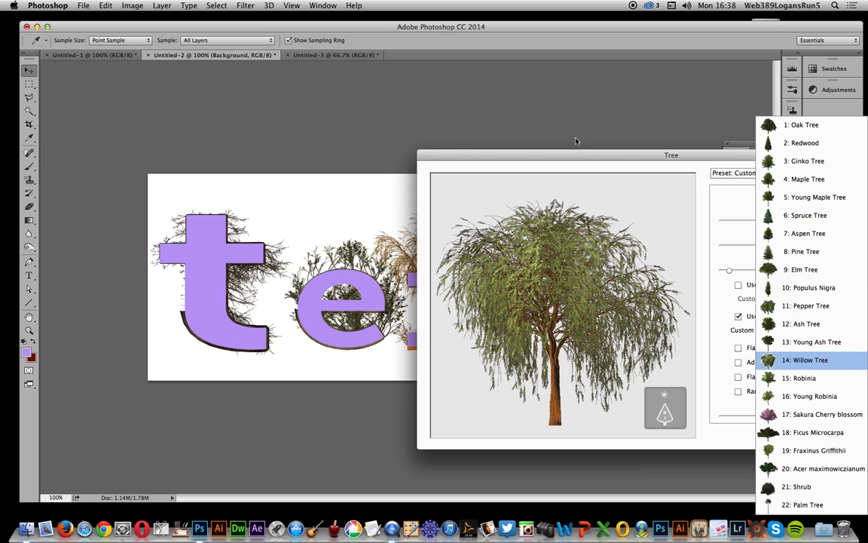
pyautogui.moveTo(752, 156); pyautogui.dragTo(633, 157)
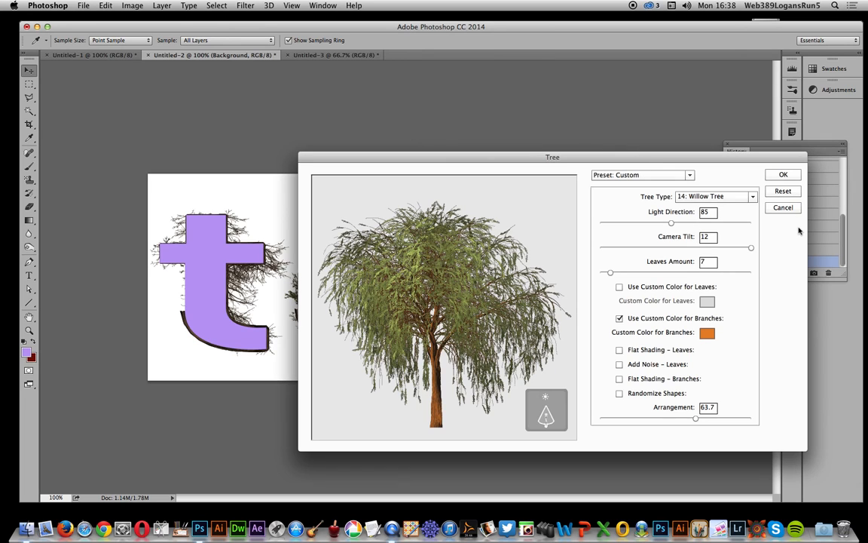
pyautogui.moveTo(699, 423); pyautogui.dragTo(662, 419)
pyautogui.moveTo(663, 419); pyautogui.dragTo(722, 417)
pyautogui.moveTo(670, 223); pyautogui.dragTo(650, 224)
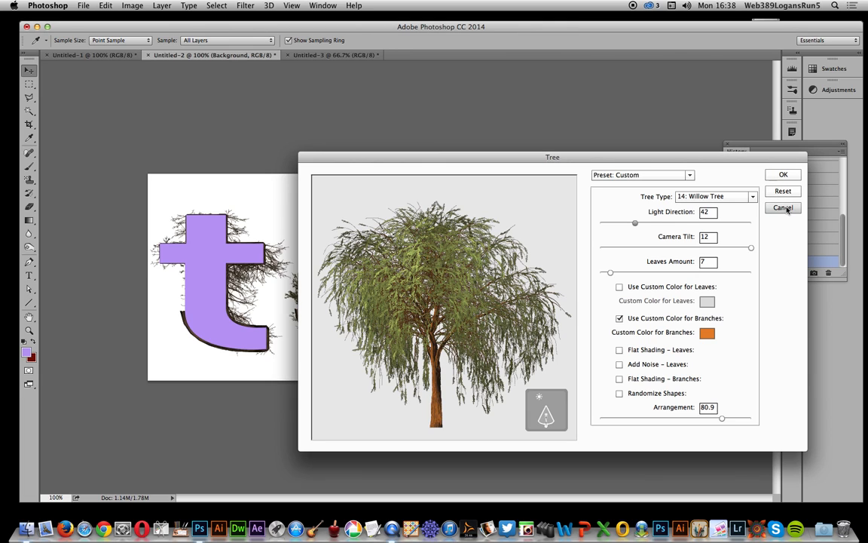
pyautogui.click(786, 208)
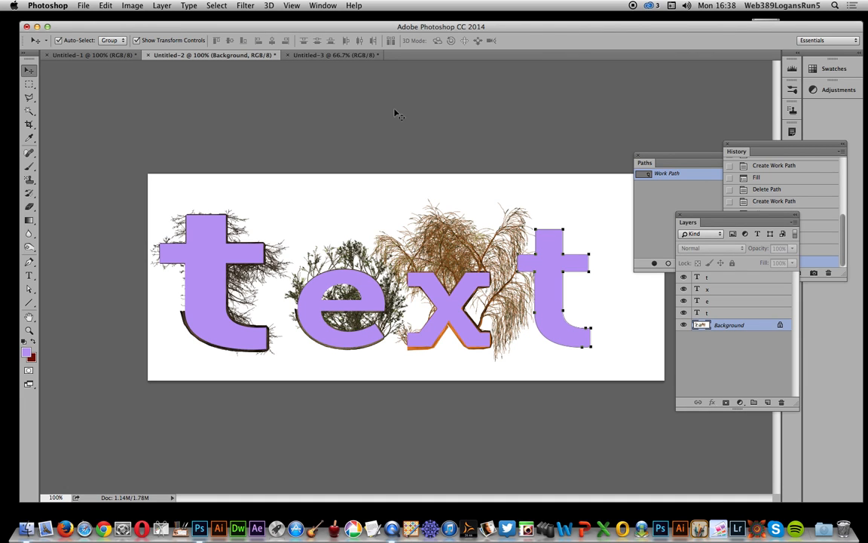
# Step: Switch to the Untitled-3 document and activate the Freeform Pen tool
pyautogui.click(343, 57)
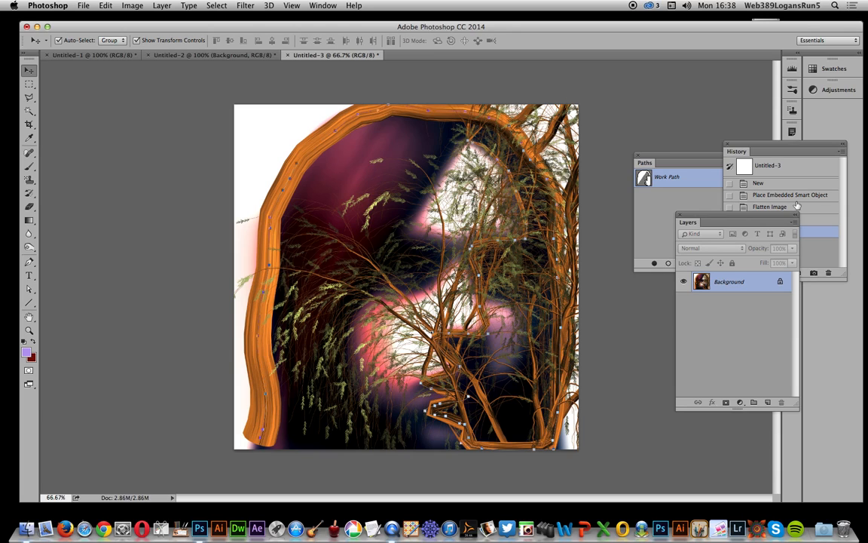
pyautogui.moveTo(760, 219); pyautogui.dragTo(761, 276)
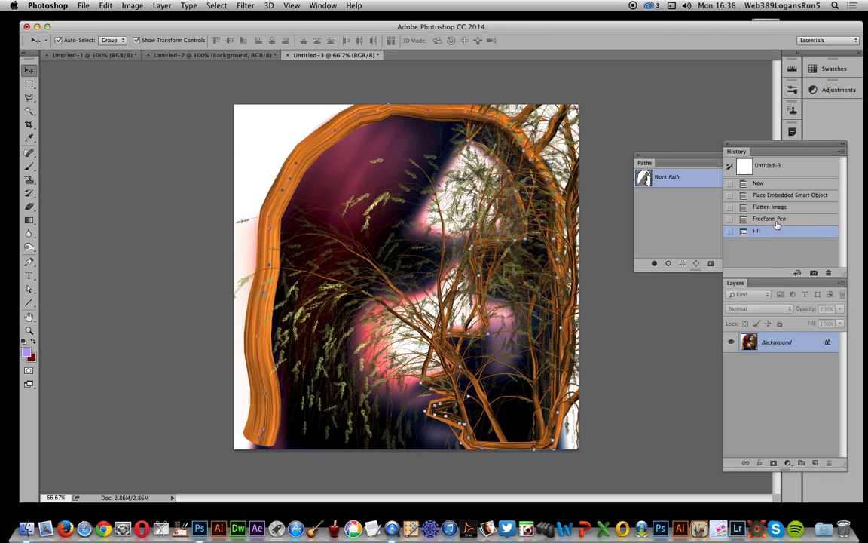
pyautogui.click(28, 262)
pyautogui.click(83, 269)
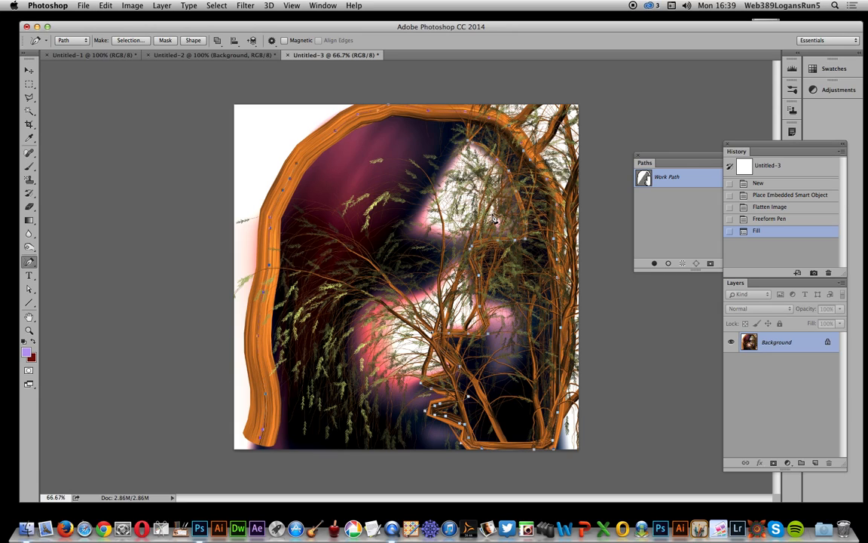
pyautogui.click(668, 172)
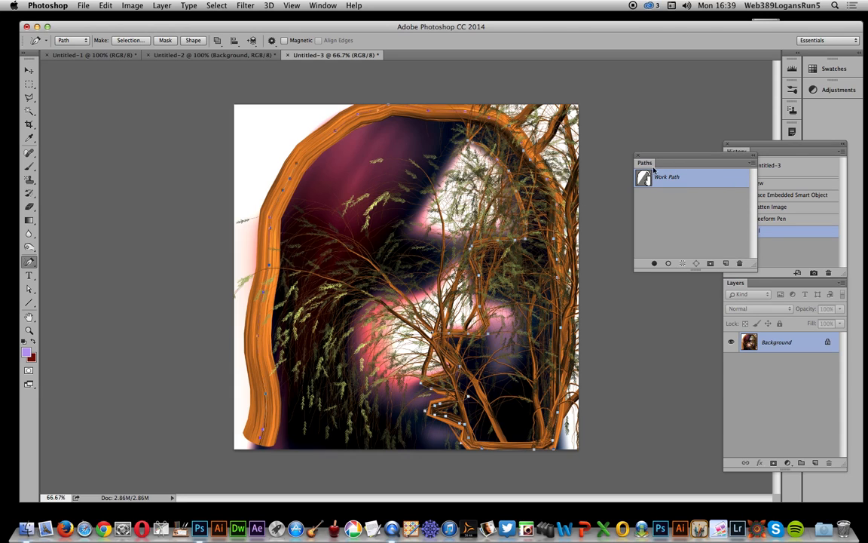
# Step: Review the Fill and Willow Tree scripted pattern settings for the existing face-outline work path without applying them
pyautogui.click(106, 6)
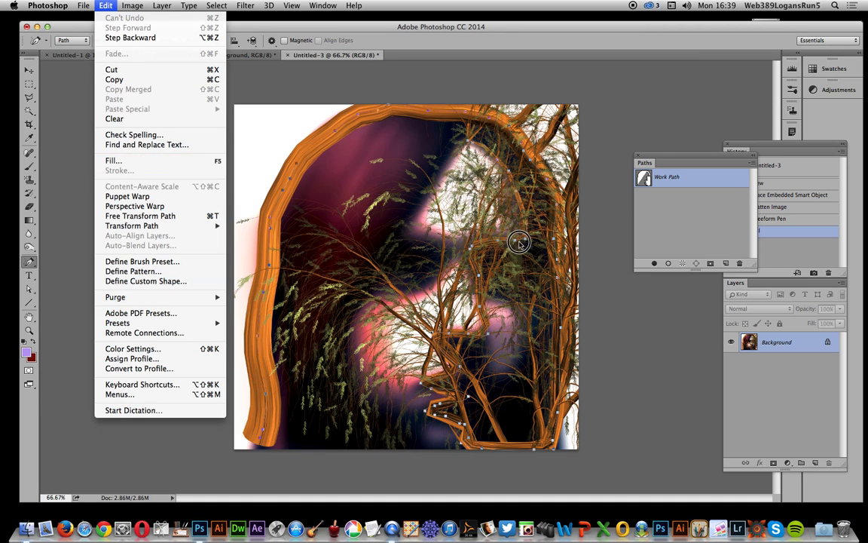
pyautogui.click(176, 165)
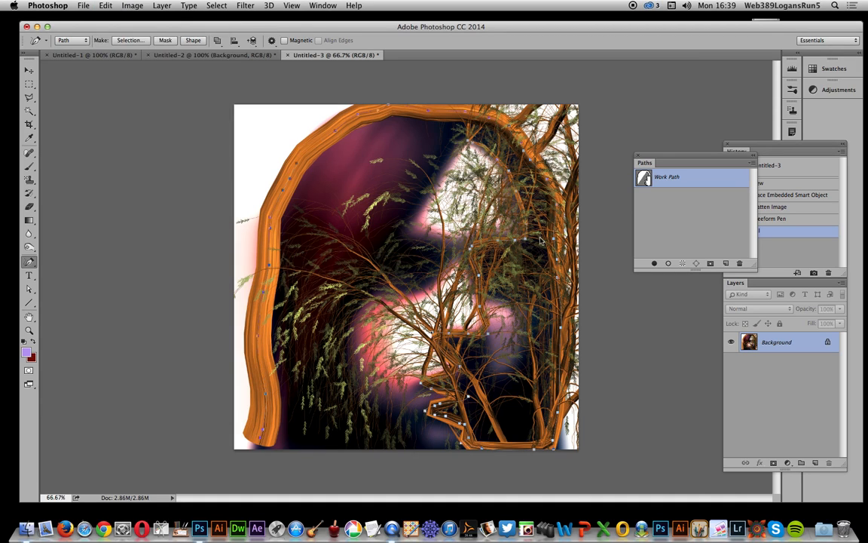
pyautogui.moveTo(416, 181); pyautogui.dragTo(613, 200)
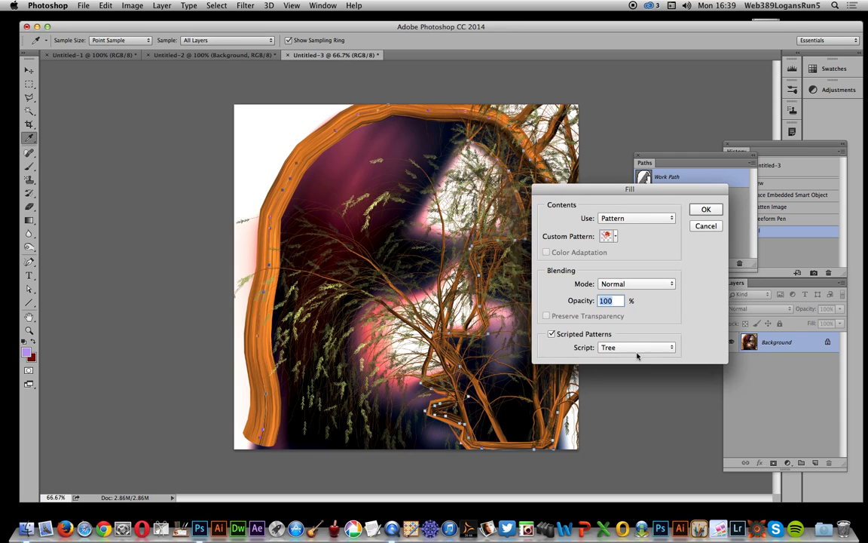
pyautogui.click(705, 209)
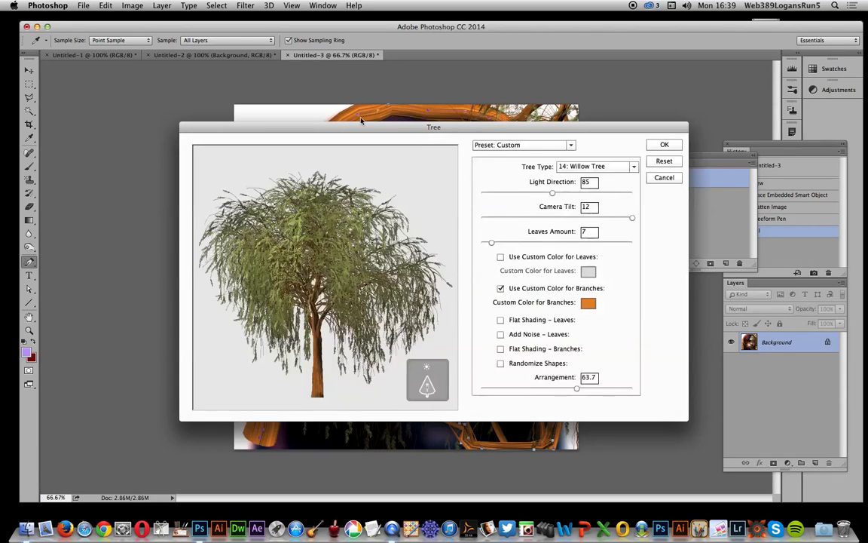
pyautogui.moveTo(399, 131); pyautogui.dragTo(701, 226)
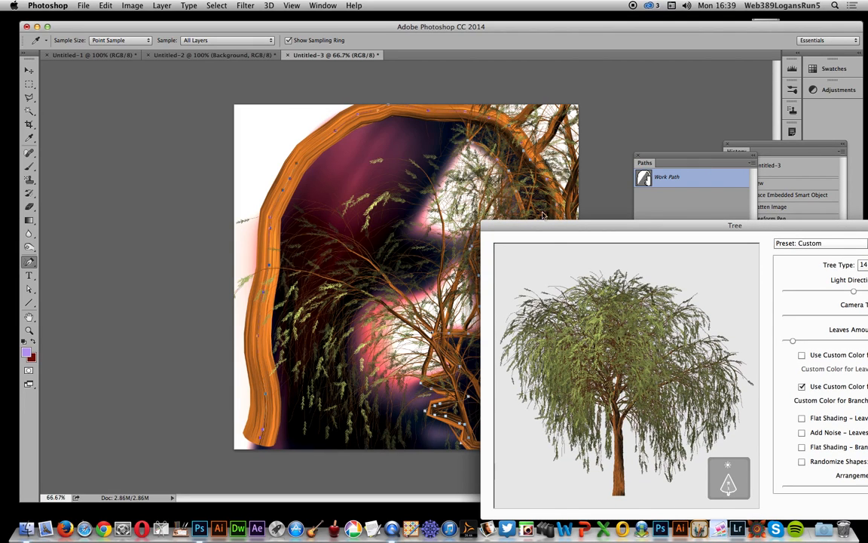
pyautogui.moveTo(571, 227); pyautogui.dragTo(397, 209)
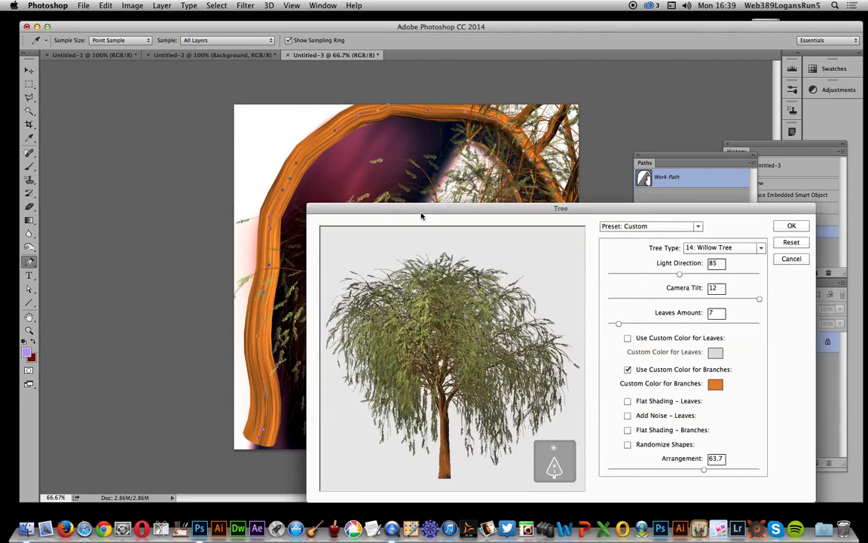
pyautogui.click(790, 260)
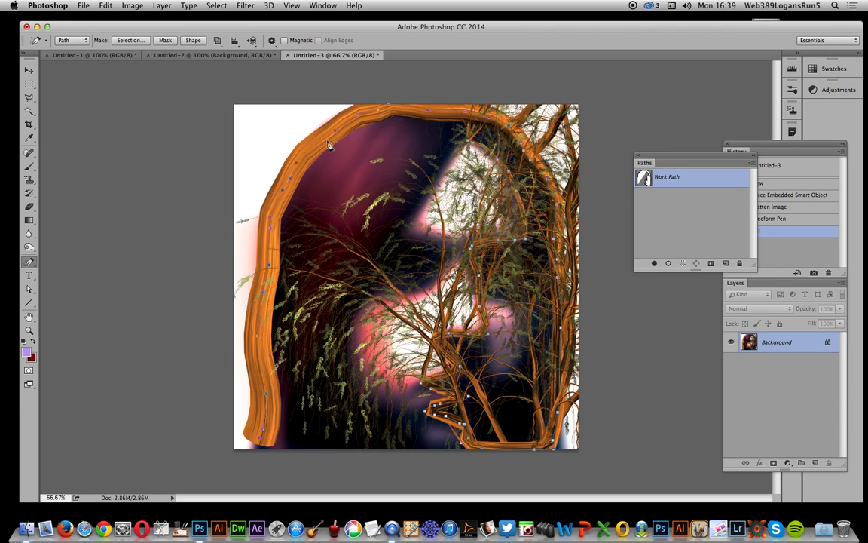
# Step: Draw a short freeform path down the white area near the image's upper-left corner and start filling it
pyautogui.moveTo(271, 118); pyautogui.dragTo(243, 202)
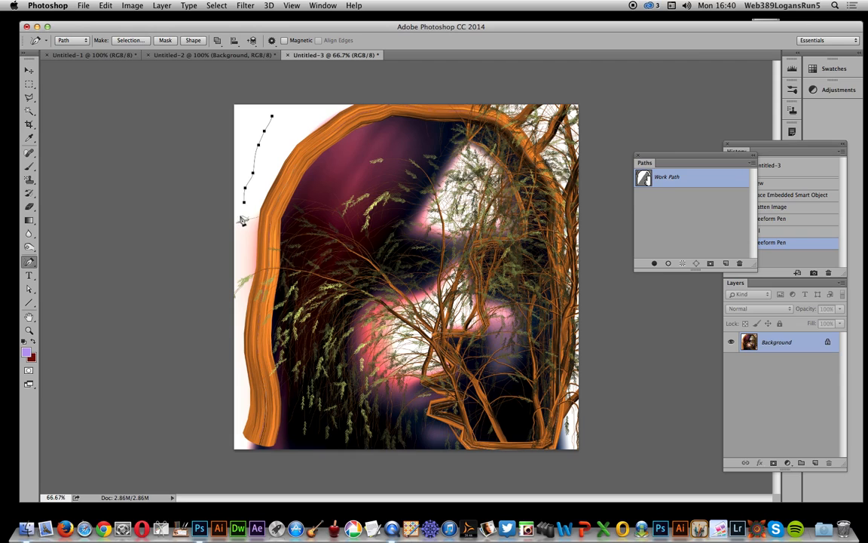
pyautogui.click(106, 6)
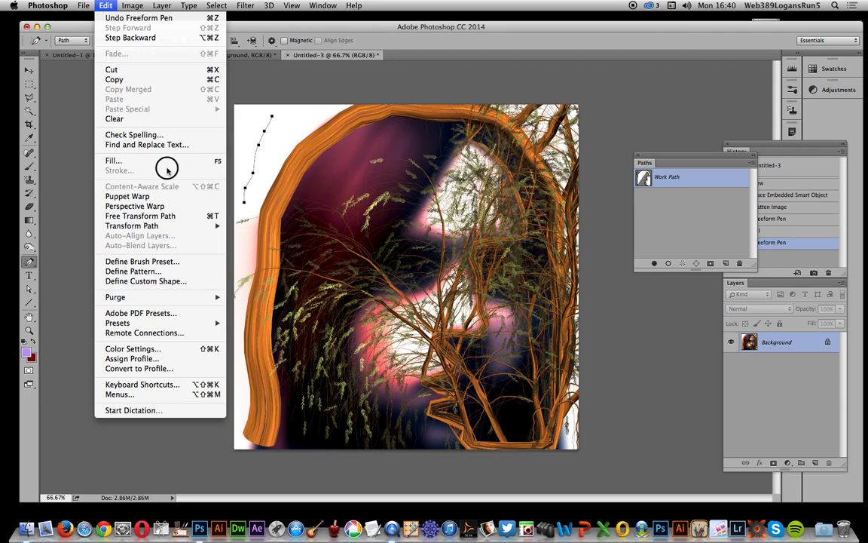
pyautogui.click(379, 183)
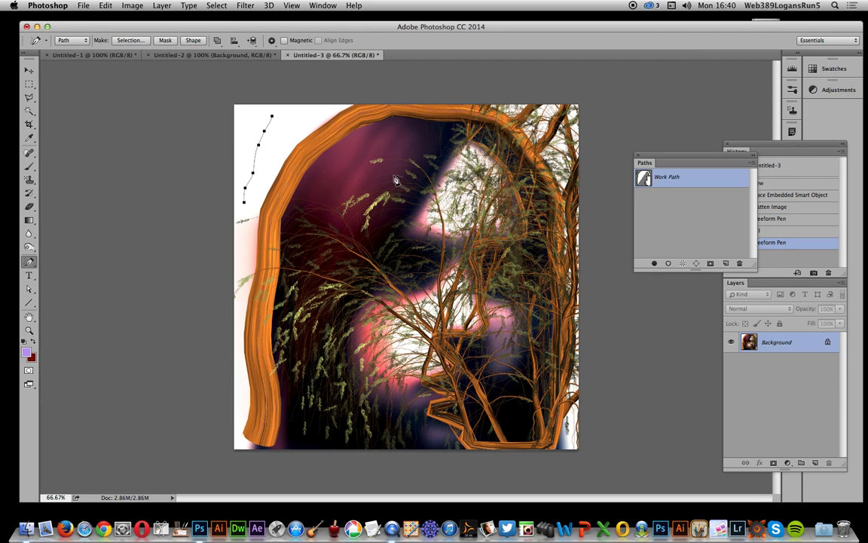